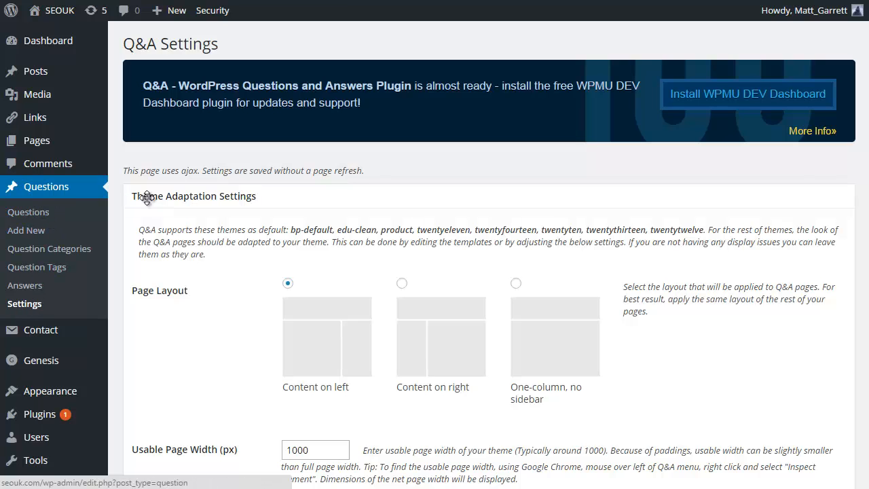
# Review the Q&A plugin's theme adaptation and other display settings, down to the Accessibility Settings section.
pyautogui.scroll(-3, 847, 136)
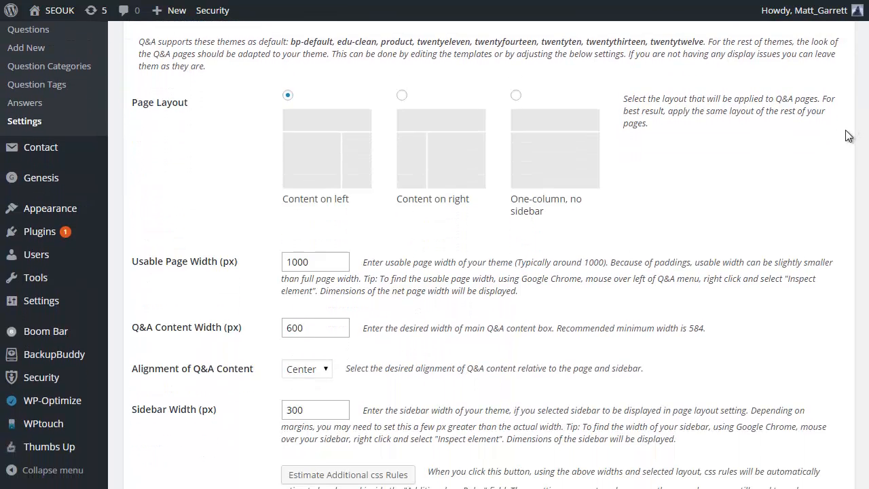
pyautogui.scroll(-1, 848, 136)
pyautogui.scroll(-1, 841, 153)
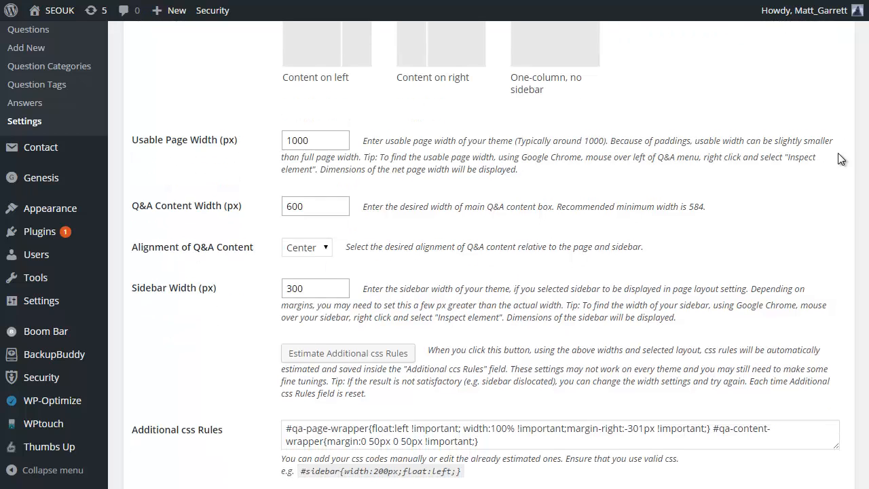
pyautogui.scroll(-2, 837, 153)
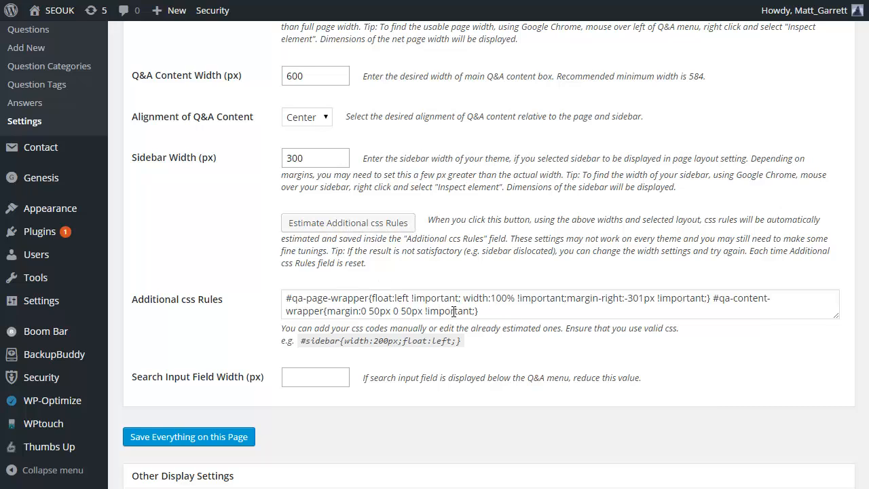
pyautogui.scroll(-2, 548, 273)
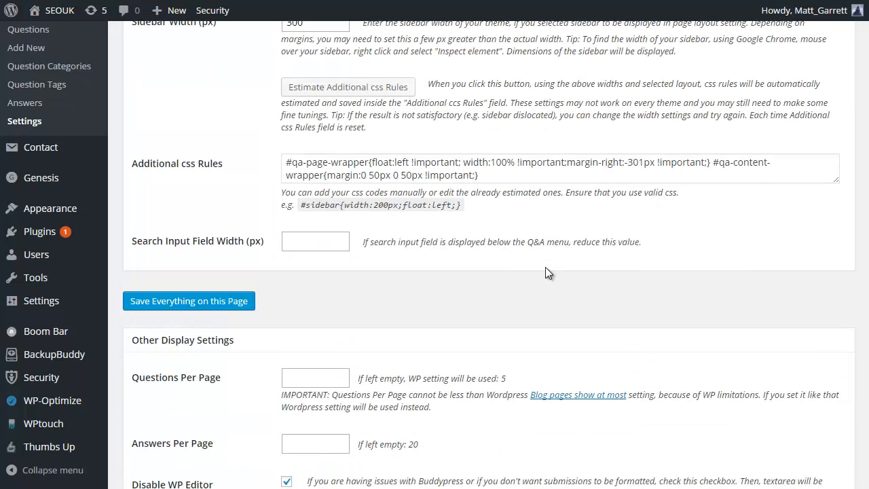
pyautogui.scroll(-3, 544, 267)
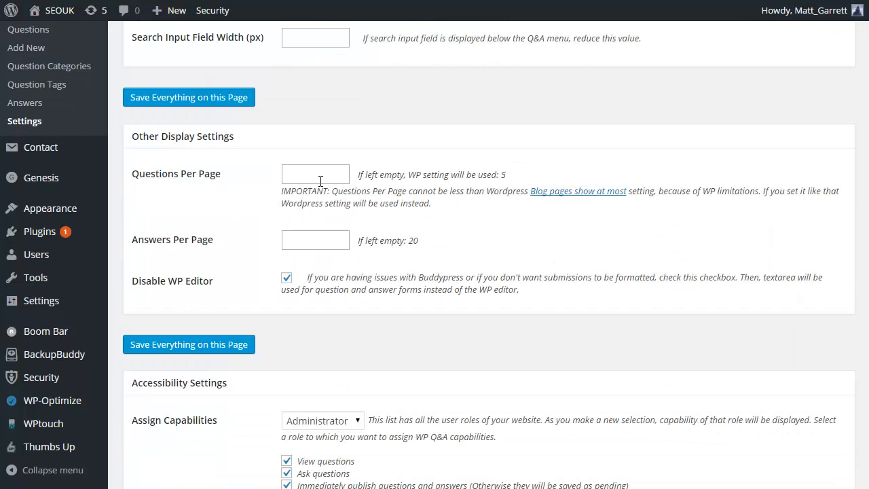
pyautogui.scroll(-2, 439, 223)
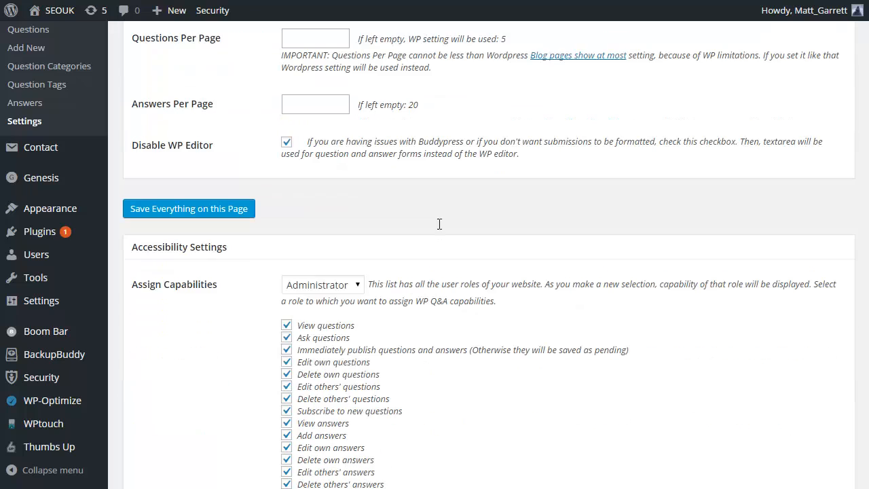
pyautogui.scroll(-2, 465, 221)
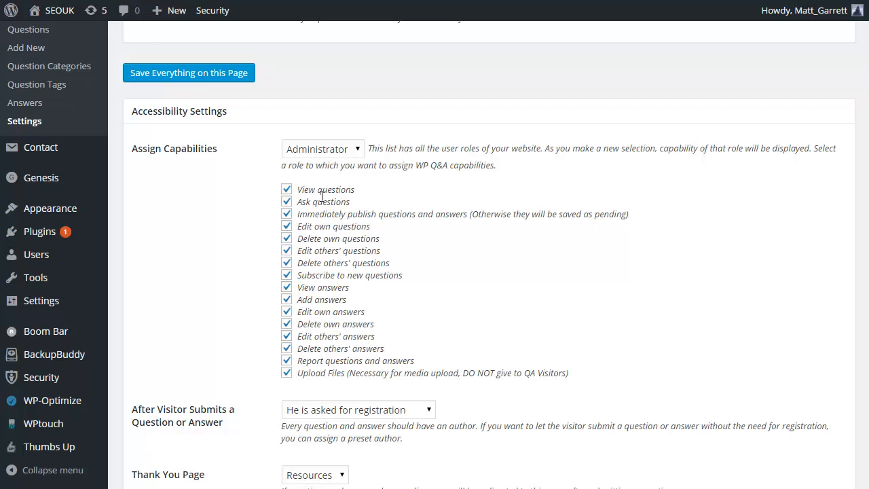
# Display the capabilities assigned to the QA Visitor role and review the remaining accessibility settings.
pyautogui.click(357, 150)
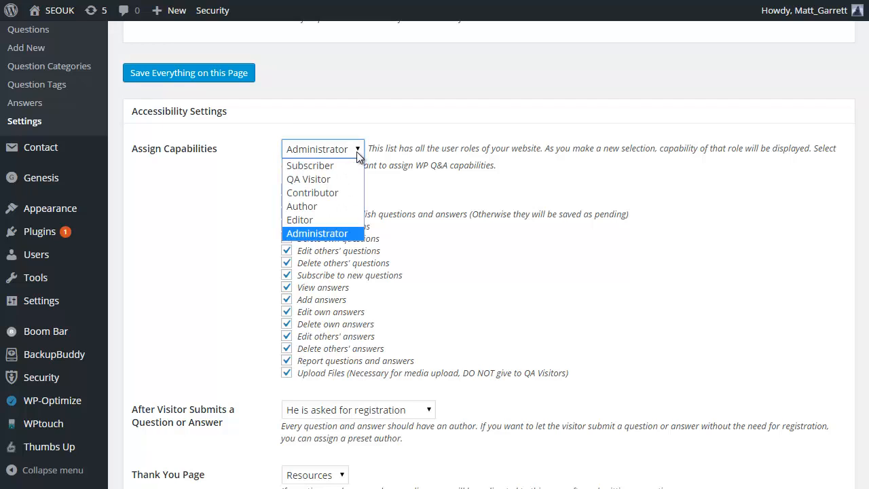
pyautogui.click(330, 179)
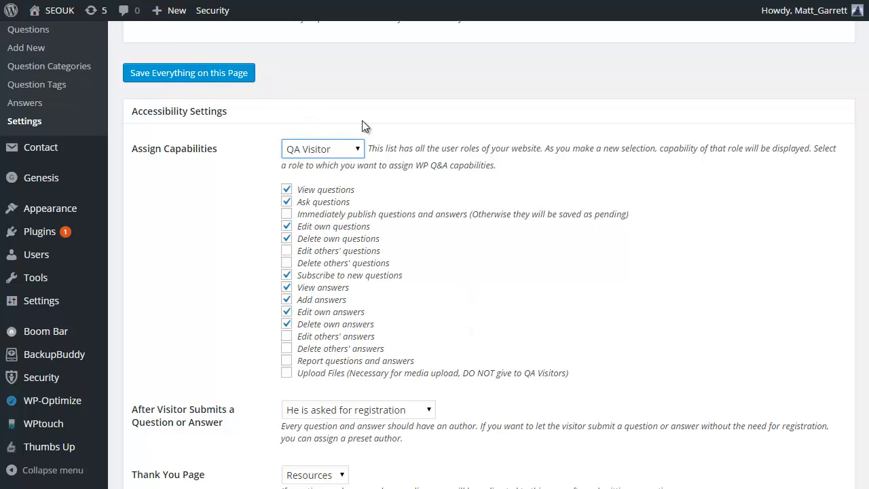
pyautogui.scroll(-5, 765, 334)
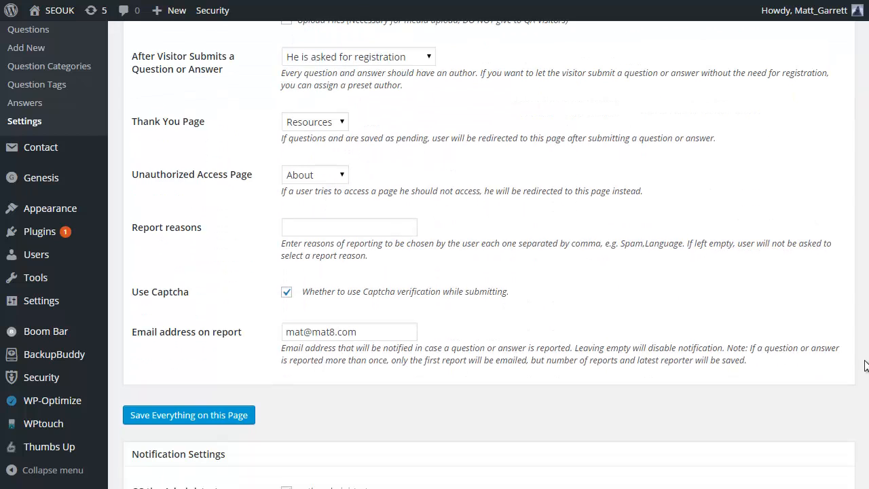
pyautogui.scroll(1, 865, 362)
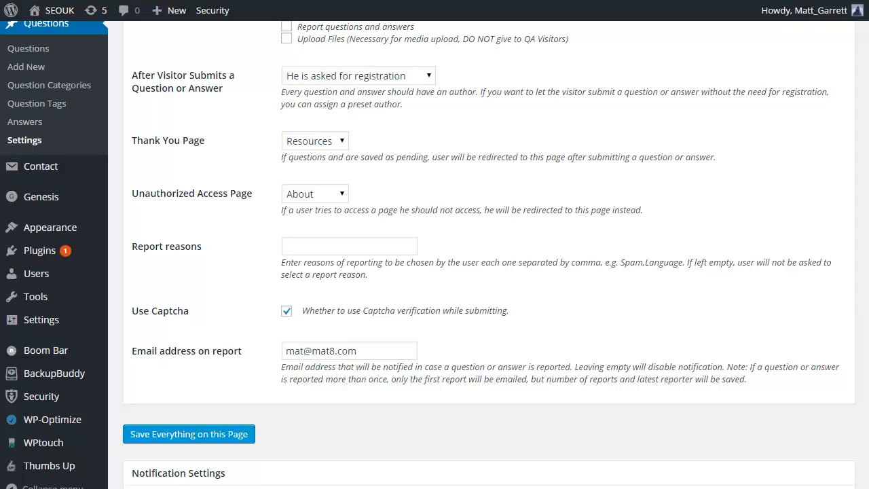
pyautogui.scroll(2, 434, 257)
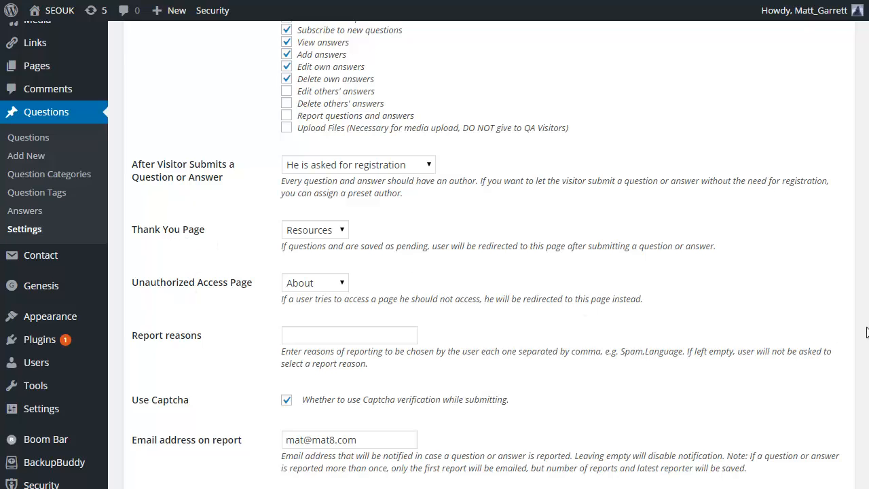
pyautogui.scroll(15, 434, 271)
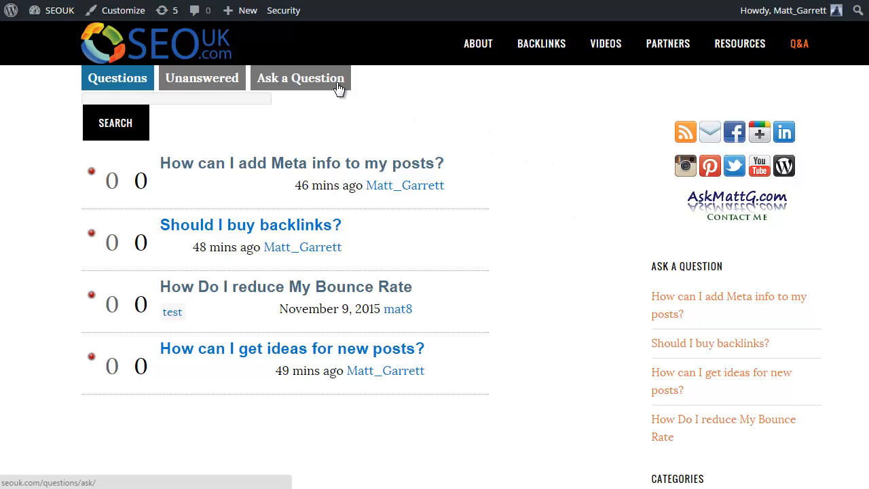
# Show the site's Ask a Question form and examine its title, question, category, tags and captcha fields.
pyautogui.hotkey('ctrl', 'Tab')
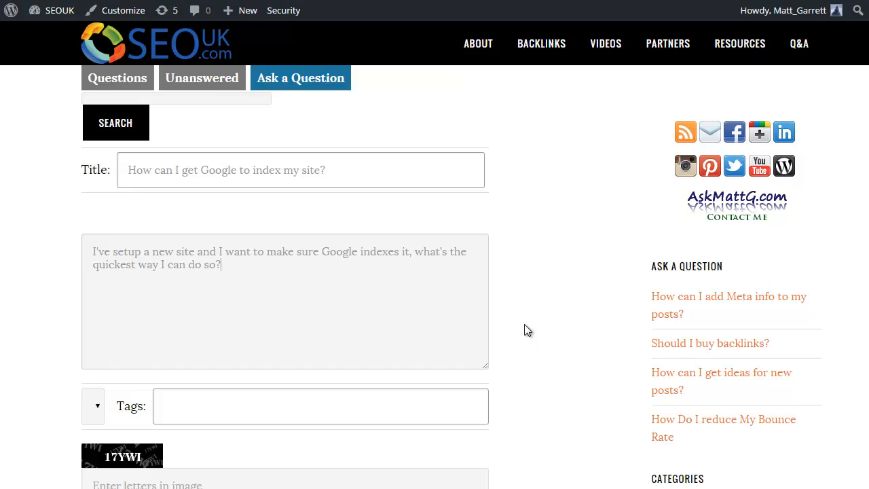
pyautogui.scroll(-1, 525, 326)
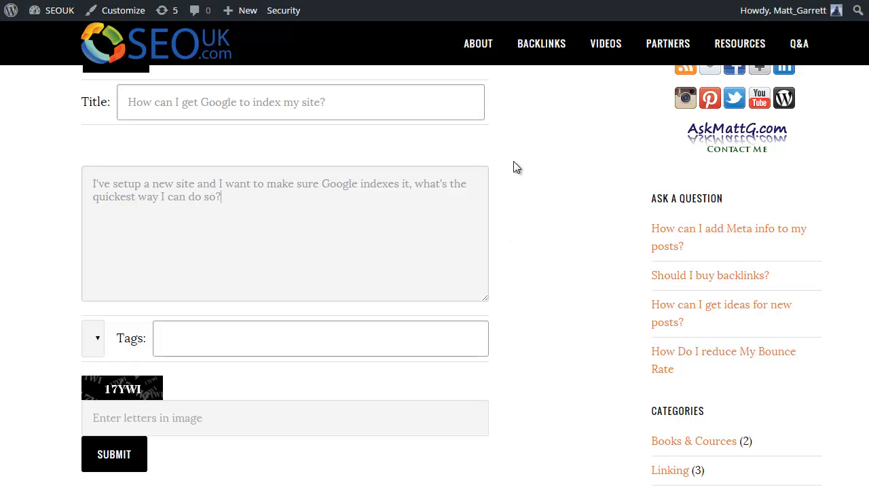
pyautogui.scroll(1, 547, 188)
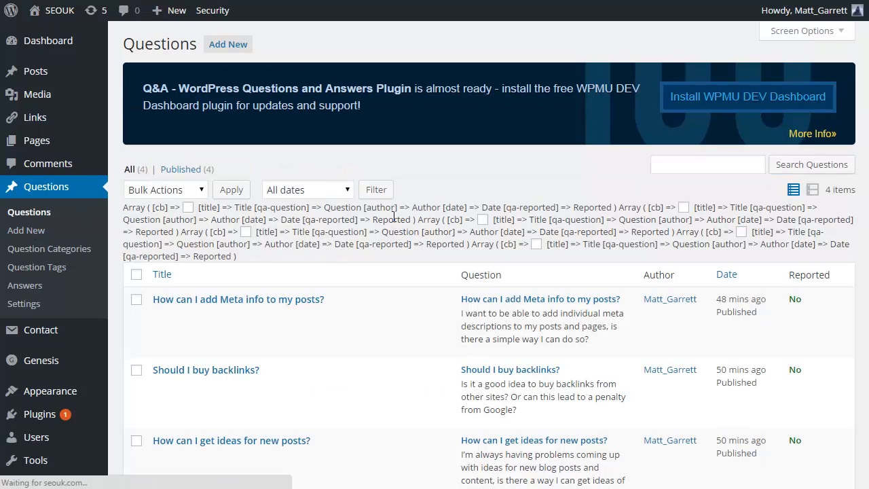
# Look over the admin questions list, open the answers list, and set the pending CrawlSearch answer's status to Published with Quick Edit.
pyautogui.scroll(-2, 421, 185)
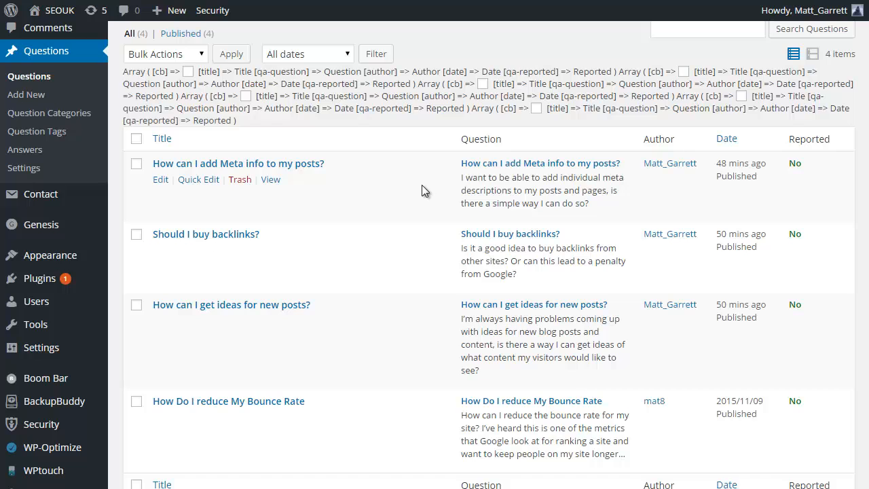
pyautogui.scroll(-1, 421, 185)
pyautogui.scroll(2, 406, 163)
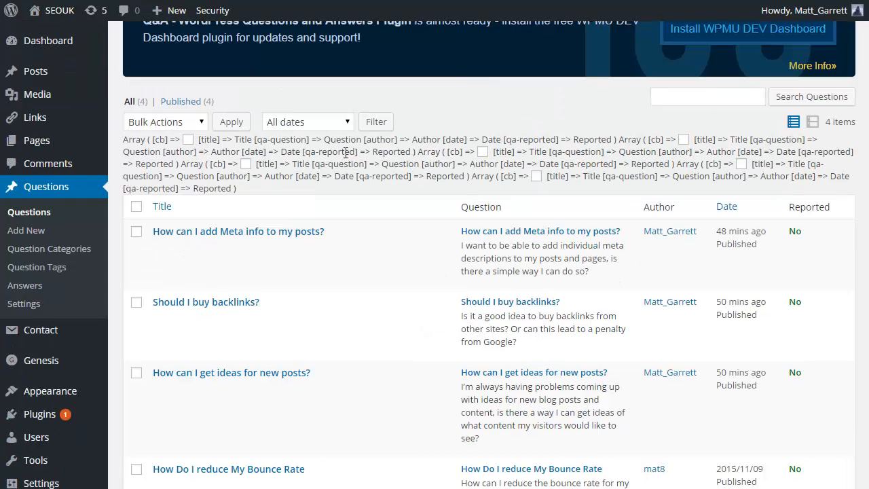
pyautogui.click(29, 288)
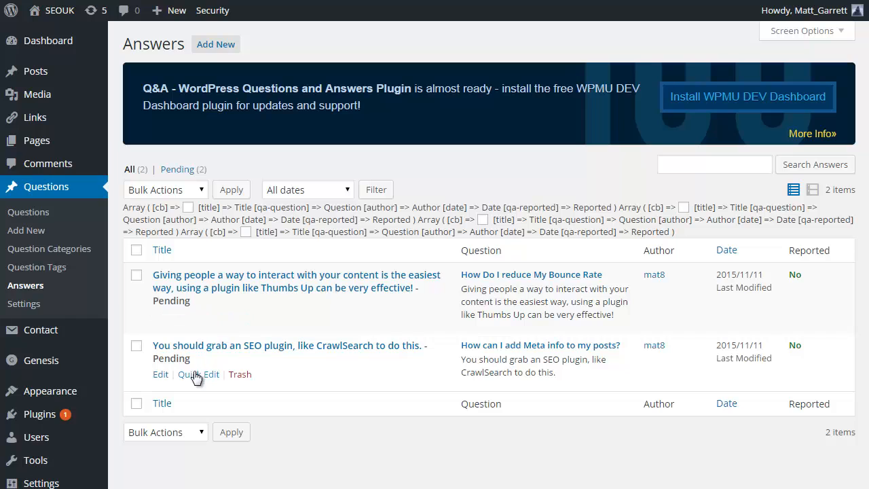
pyautogui.click(196, 376)
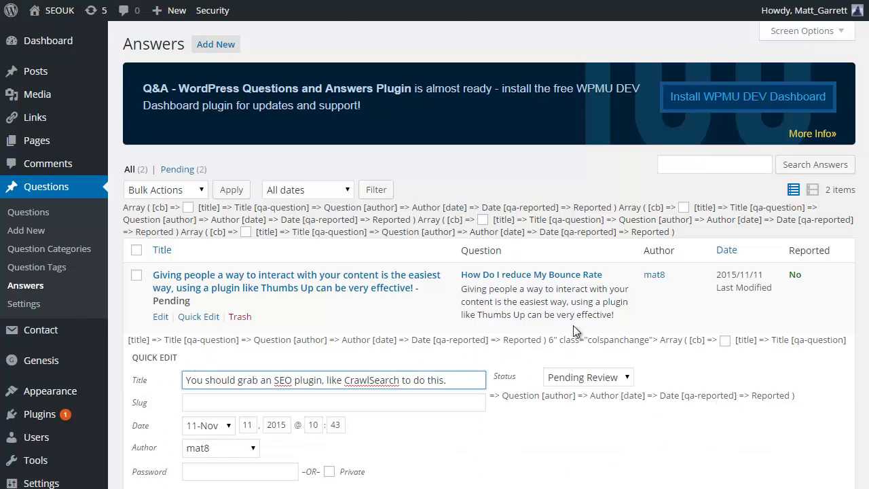
pyautogui.scroll(-1, 574, 327)
pyautogui.click(627, 311)
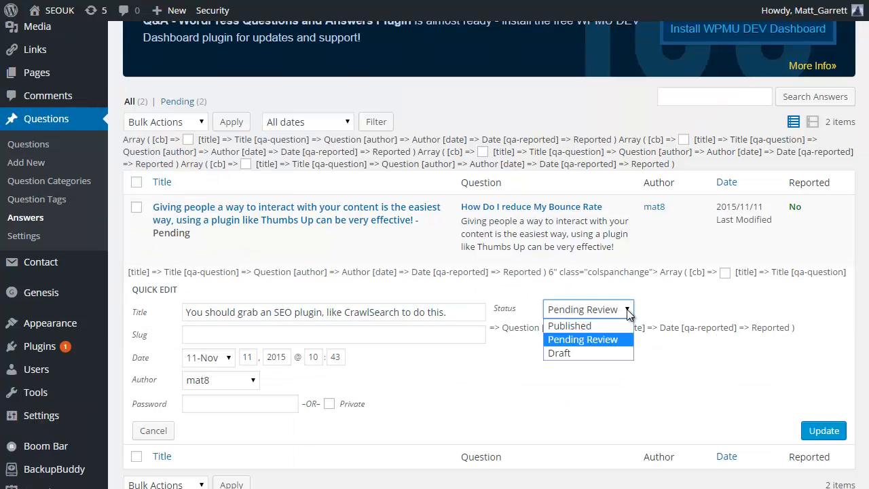
pyautogui.click(577, 326)
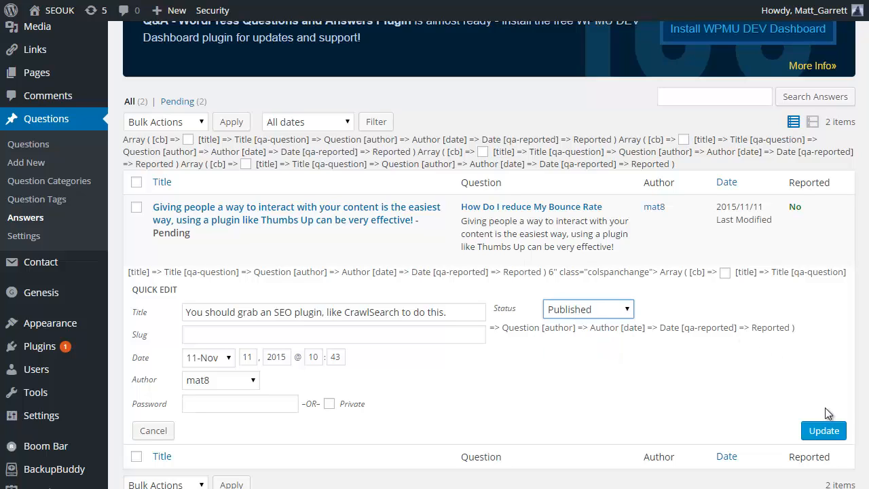
pyautogui.click(825, 431)
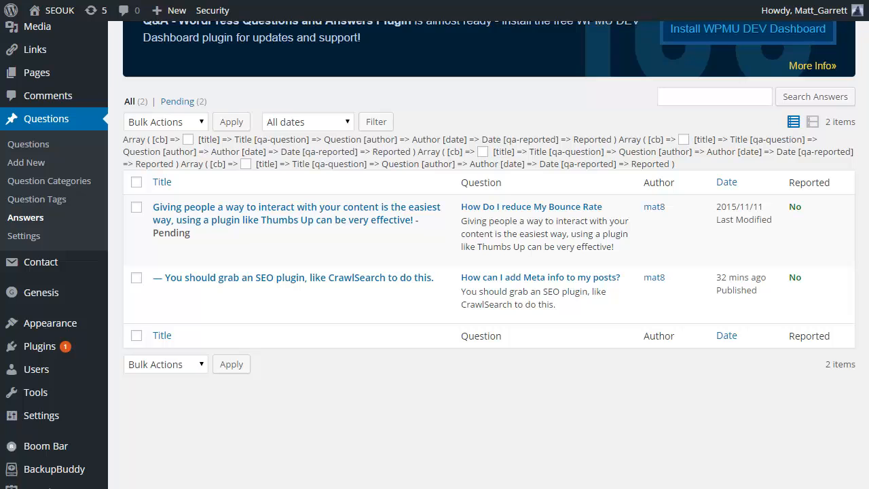
# Open the question "How can I add Meta info to my posts?" from the site's full question list and view its answer.
pyautogui.click(243, 0)
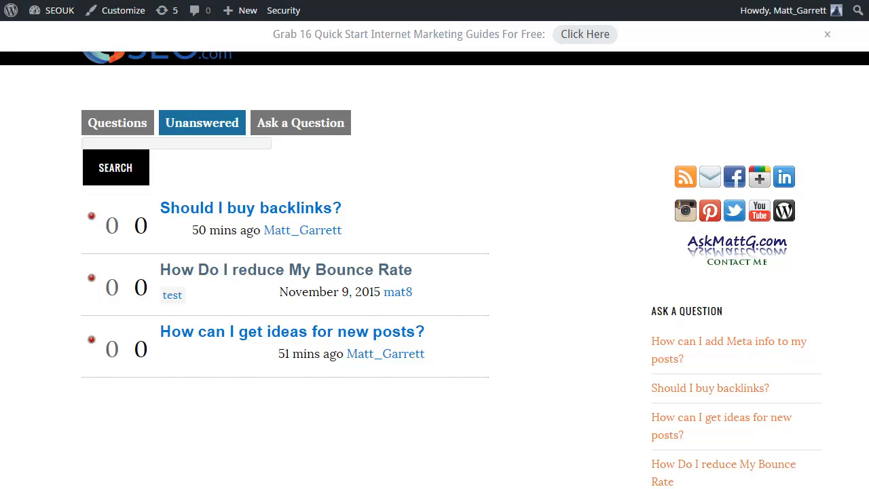
pyautogui.click(116, 121)
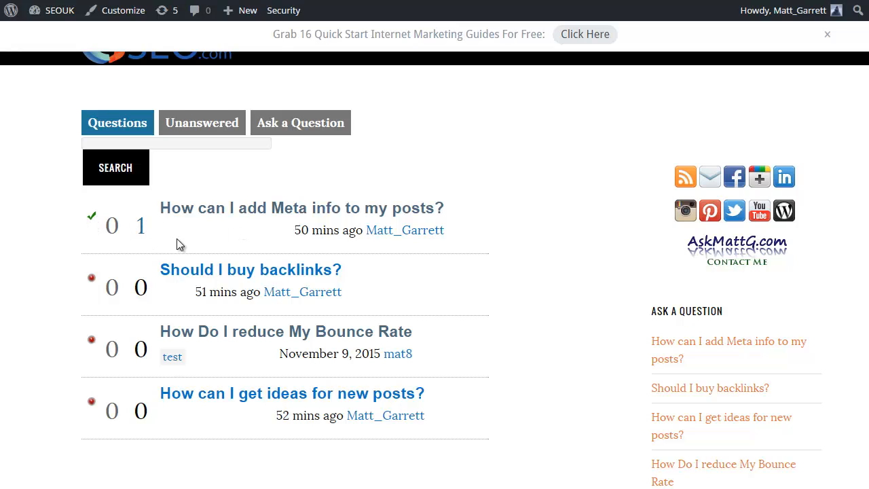
pyautogui.click(216, 207)
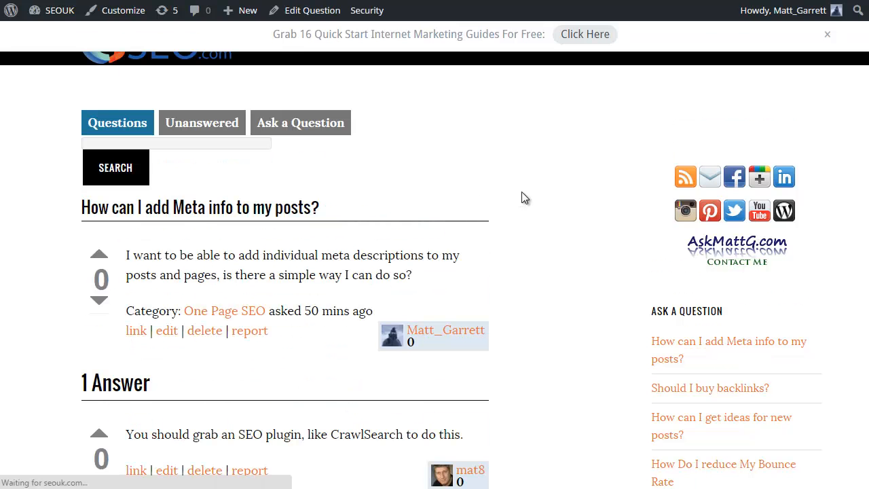
pyautogui.scroll(-2, 524, 197)
pyautogui.scroll(1, 525, 198)
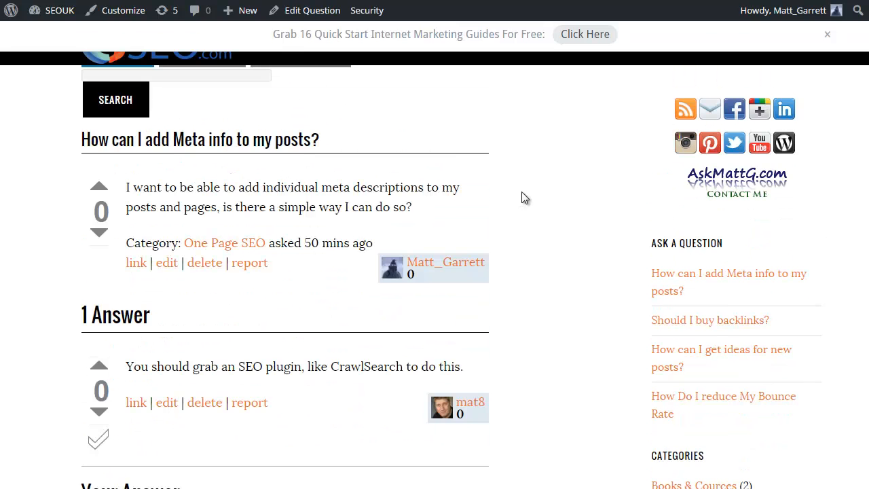
pyautogui.scroll(1, 521, 197)
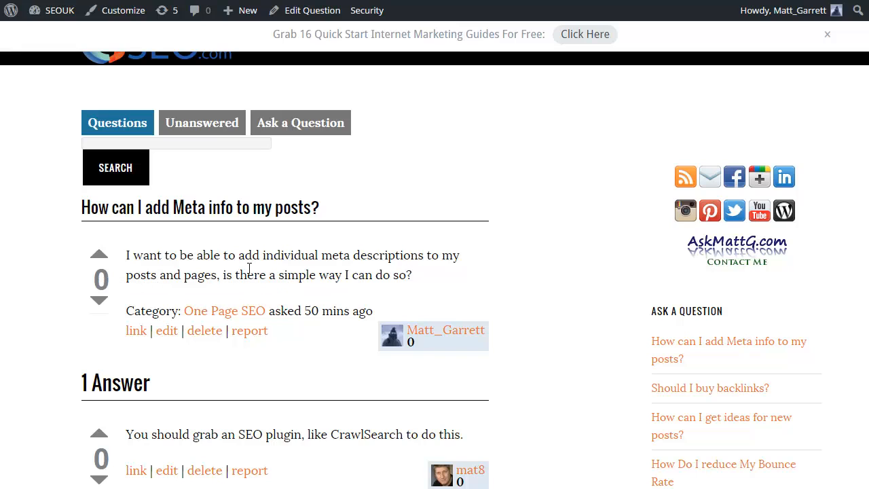
# Vote up the answer recommending an SEO plugin like CrawlSearch on the Meta info question.
pyautogui.scroll(-2, 266, 265)
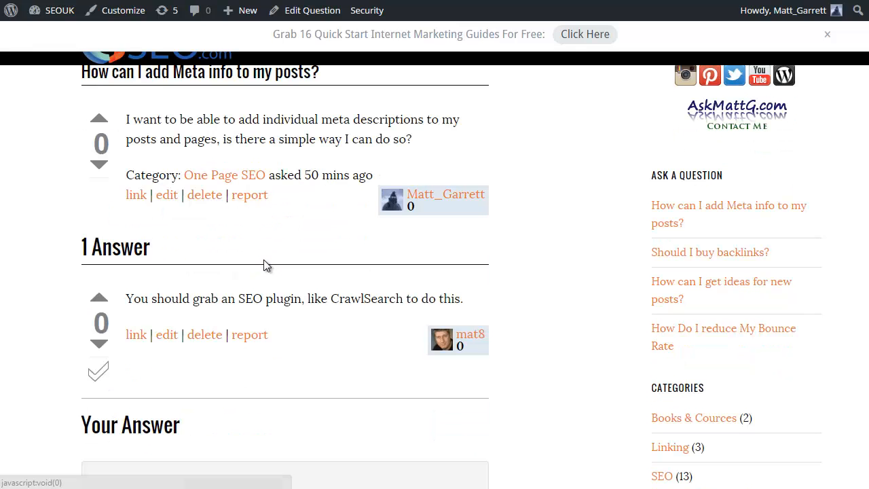
pyautogui.click(100, 300)
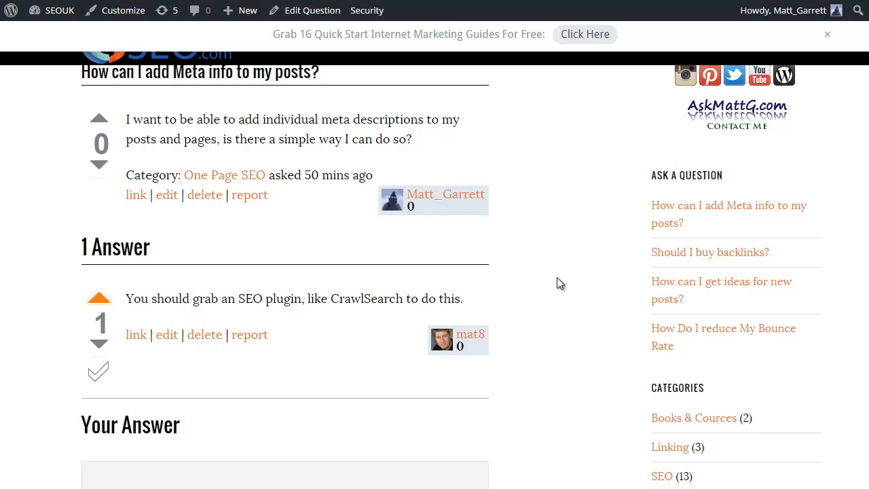
pyautogui.scroll(1, 558, 278)
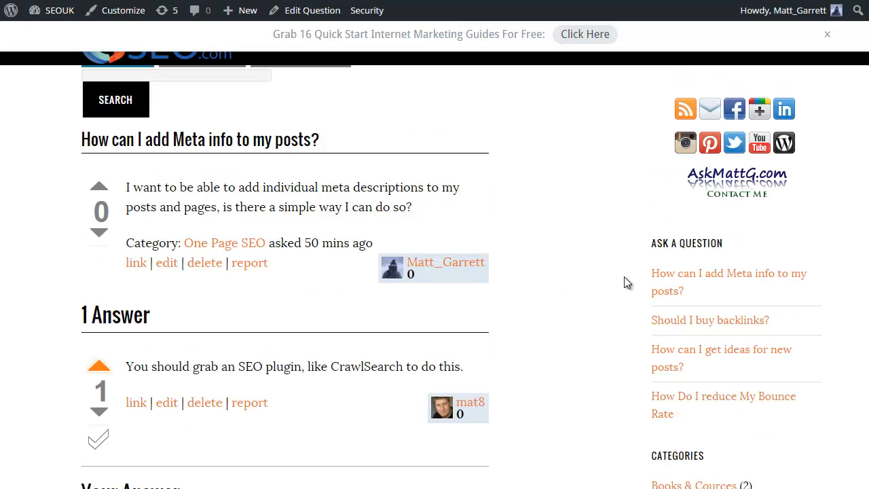